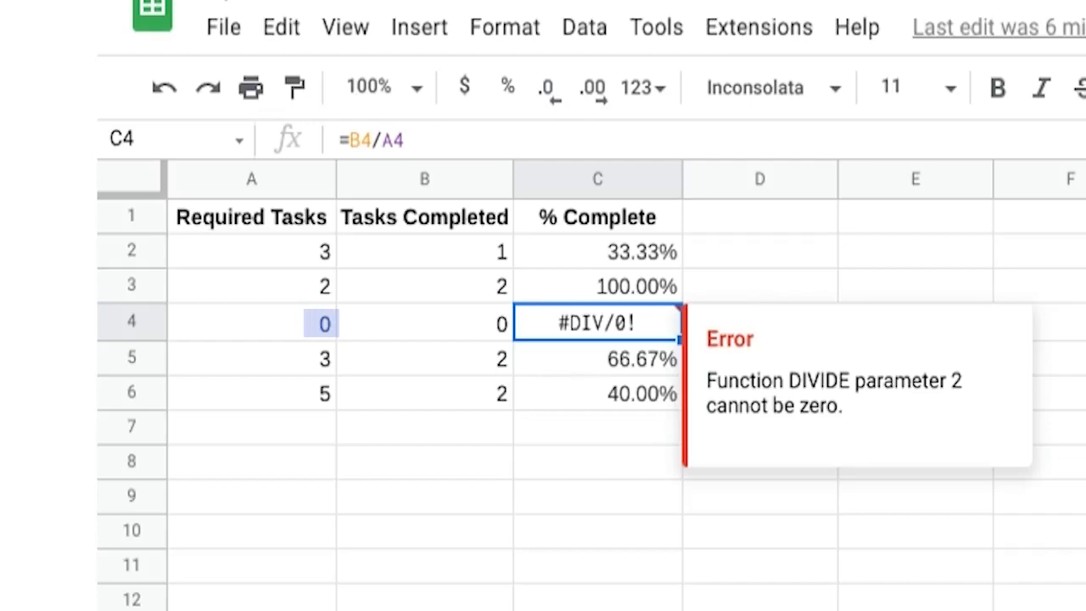
Replace the formula in C4 with =IFERROR(B4/A4, "Not applicable").
{"action": "type", "text": "="}
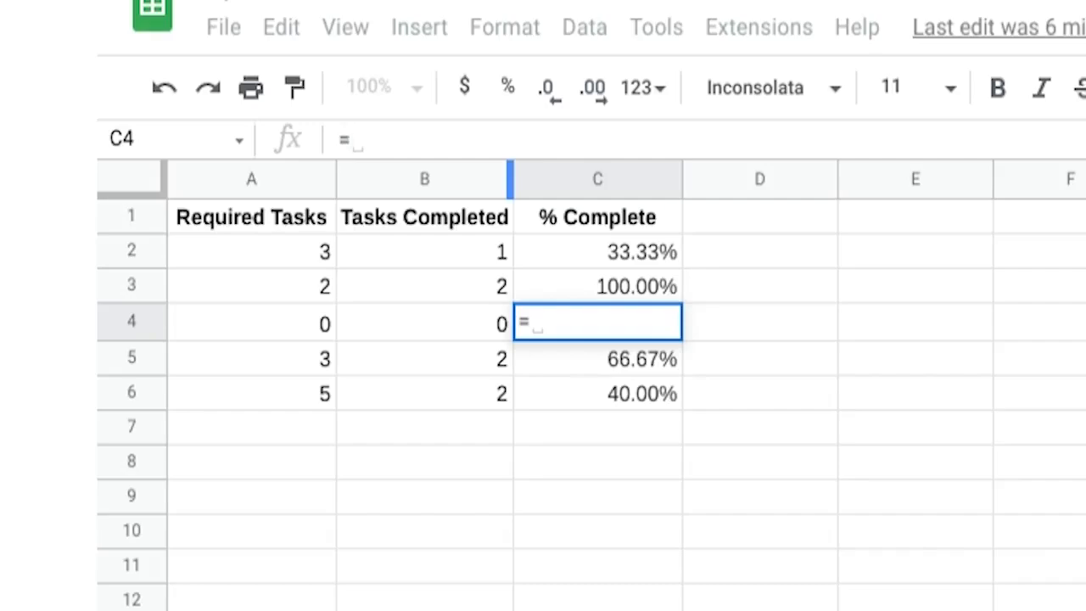
{"action": "type", "text": "IFERR"}
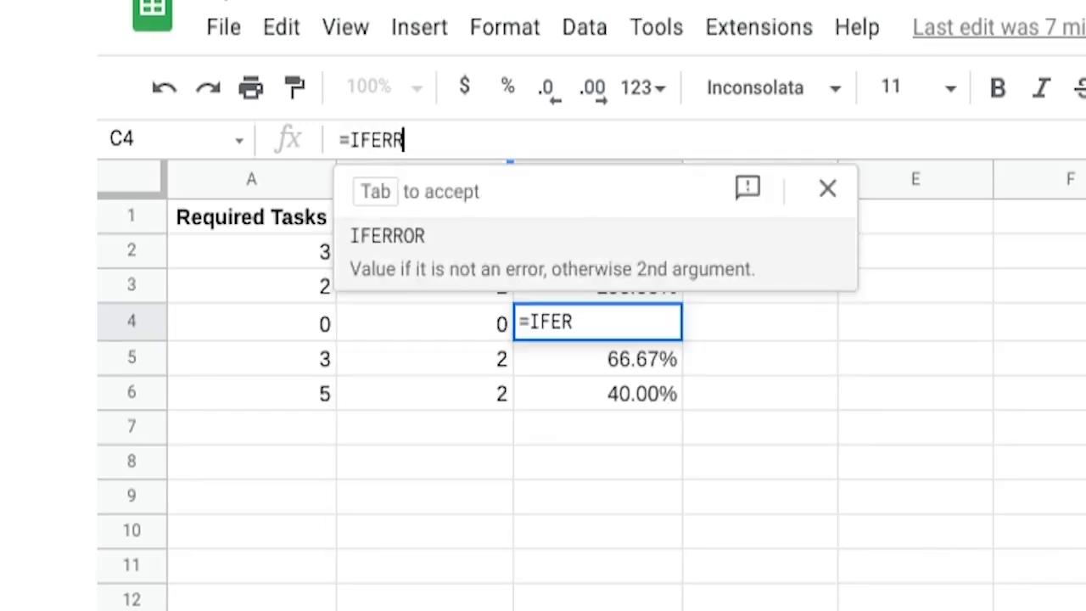
{"action": "type", "text": "OR"}
{"action": "type", "text": "("}
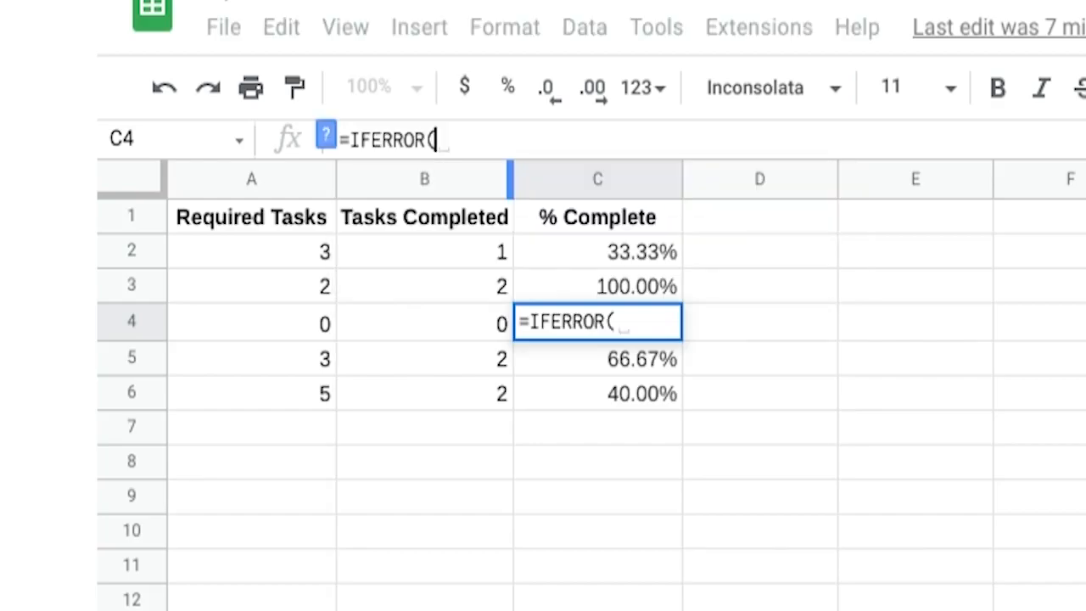
{"action": "type", "text": "B4"}
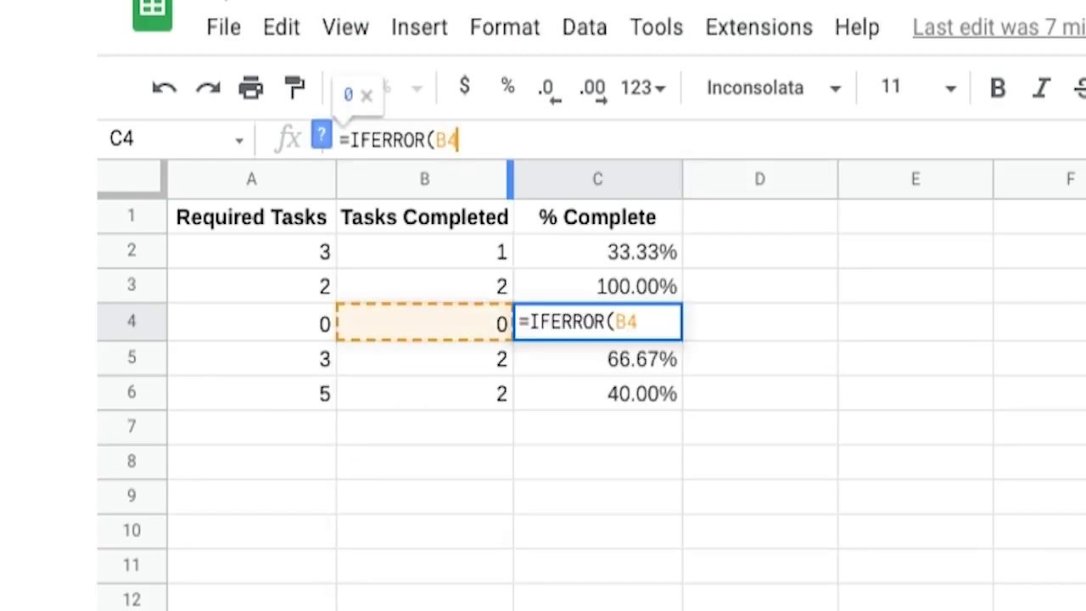
{"action": "type", "text": "/A4"}
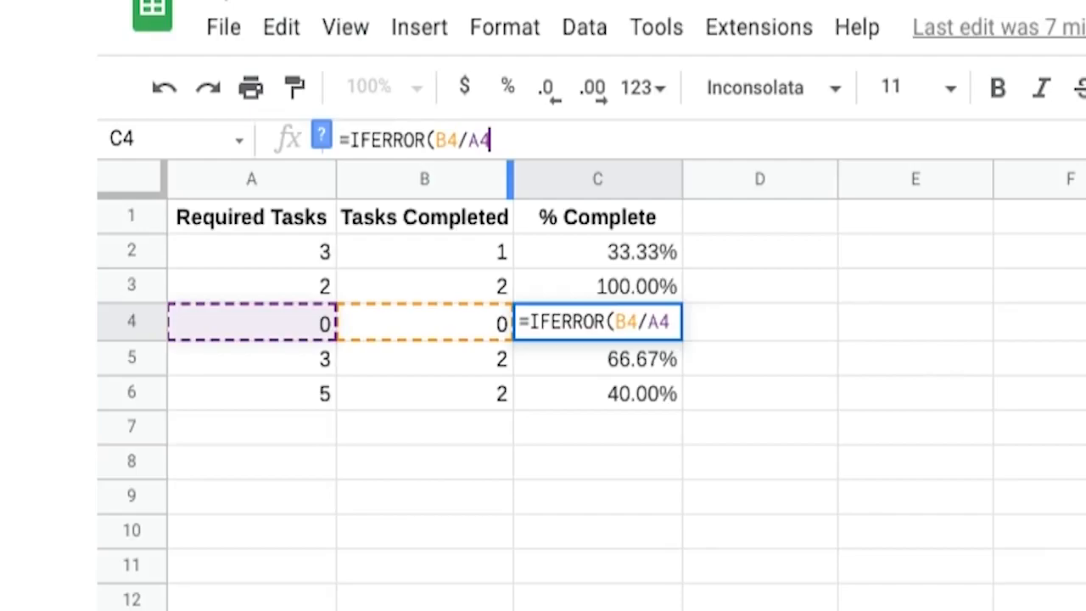
{"action": "type", "text": ", \"N"}
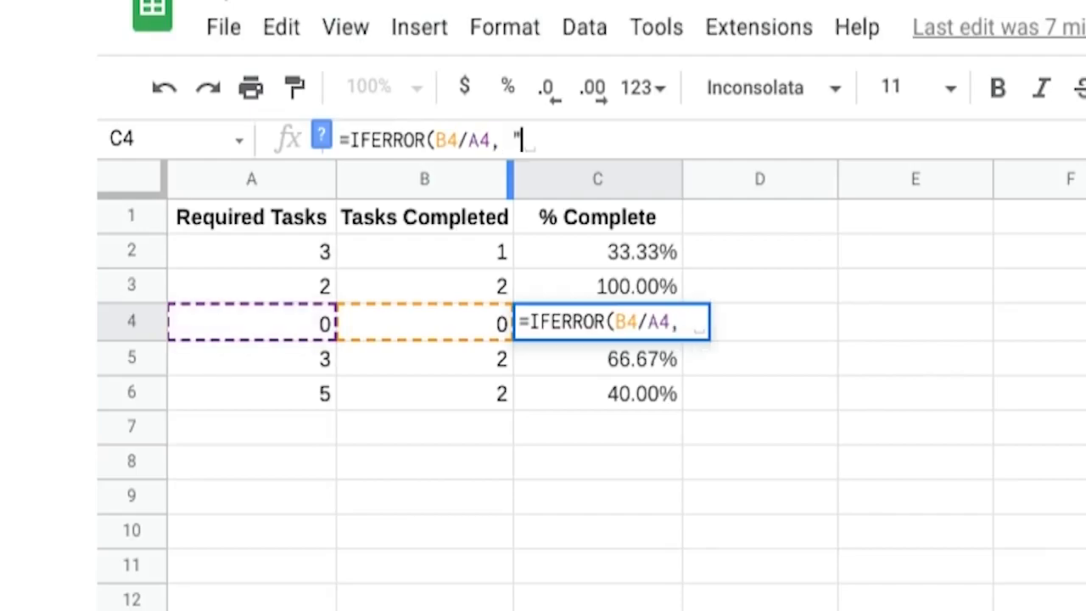
{"action": "type", "text": "ot appl"}
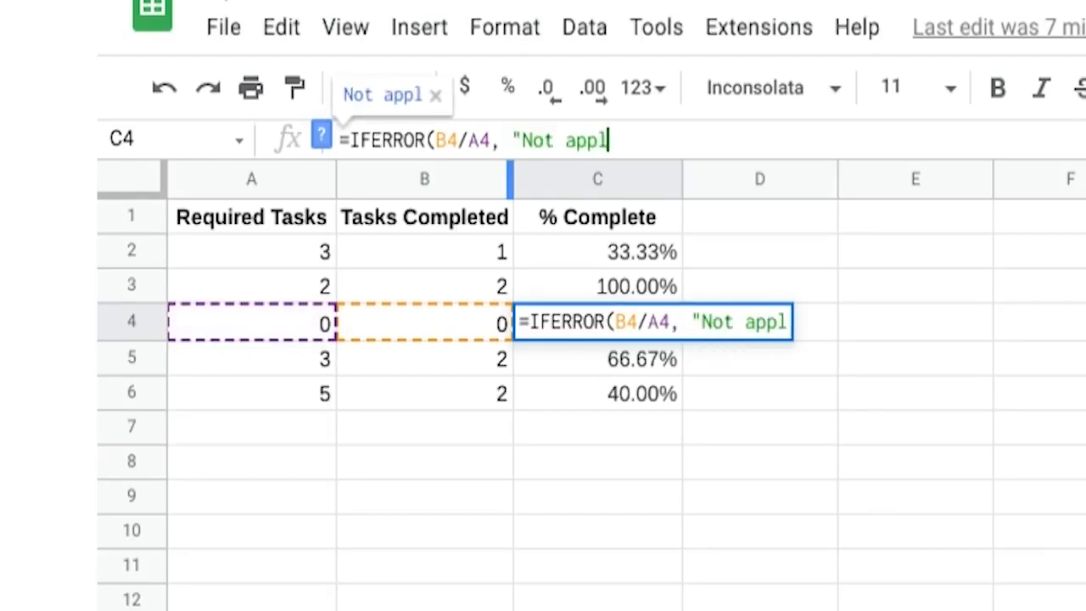
{"action": "type", "text": "icable\""}
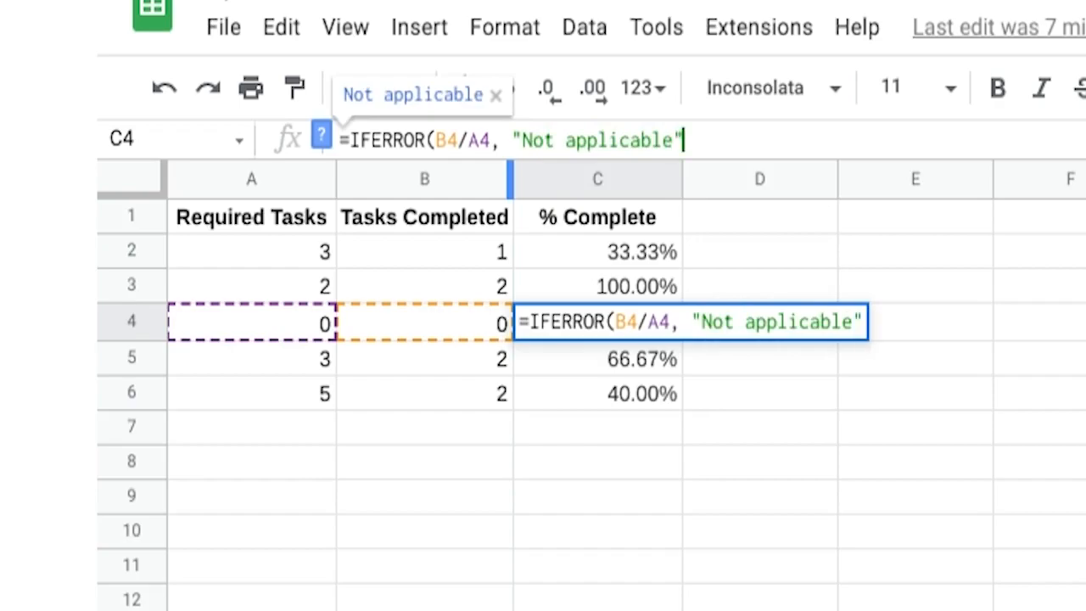
{"action": "key", "text": "Return"}
{"action": "key", "text": "Up"}
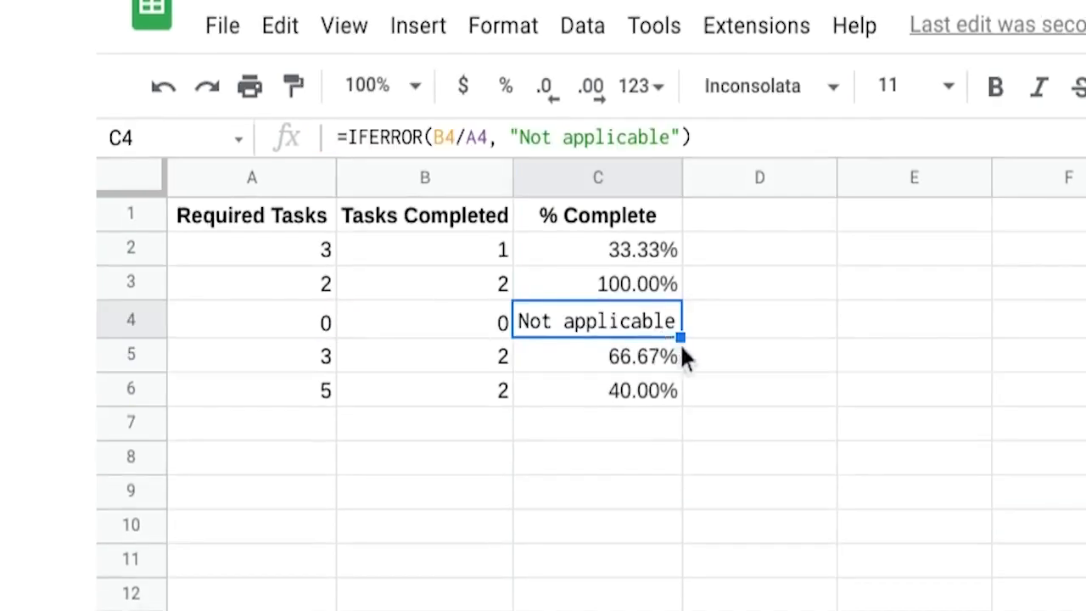
Fill the IFERROR formula from C4 down to C6 and up to C2 in the % Complete column.
{"action": "left_click_drag", "start_coordinate": [684, 338], "coordinate": [685, 395]}
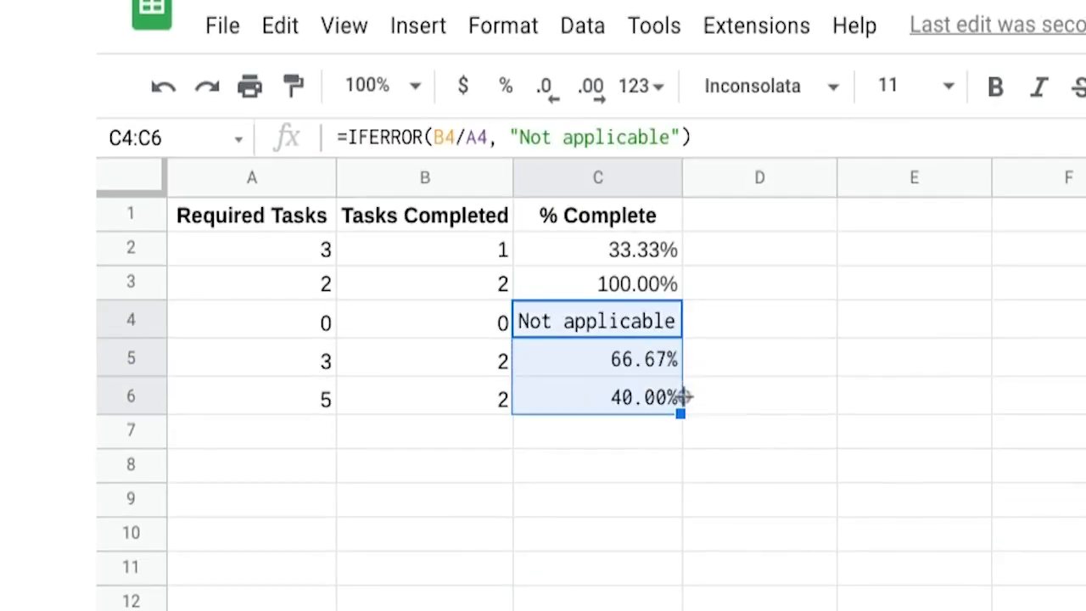
{"action": "left_click", "coordinate": [663, 324]}
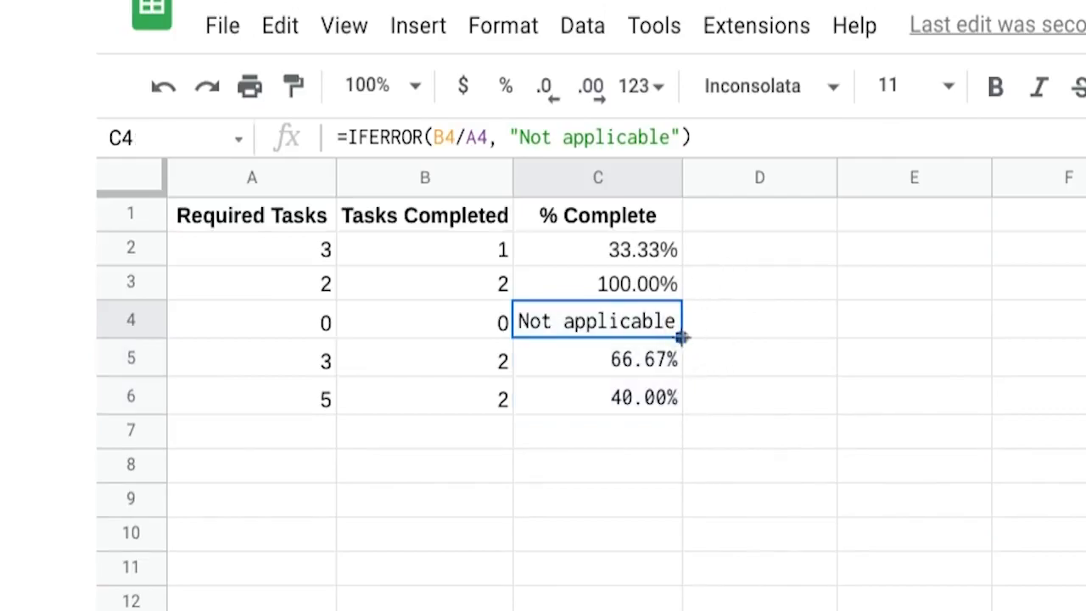
{"action": "left_click_drag", "start_coordinate": [680, 337], "coordinate": [672, 254]}
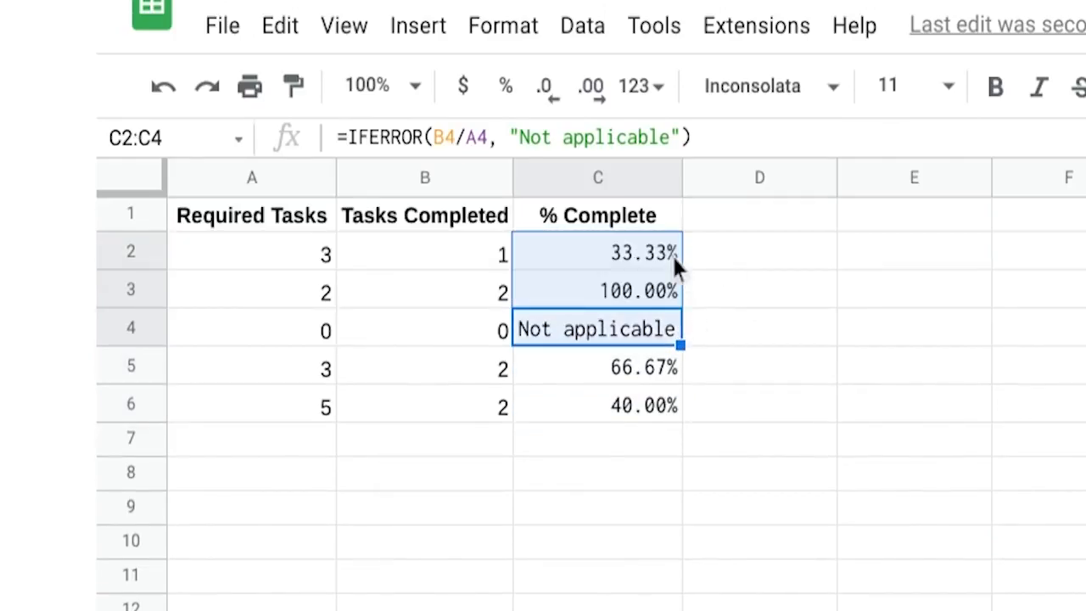
{"action": "left_click", "coordinate": [655, 253]}
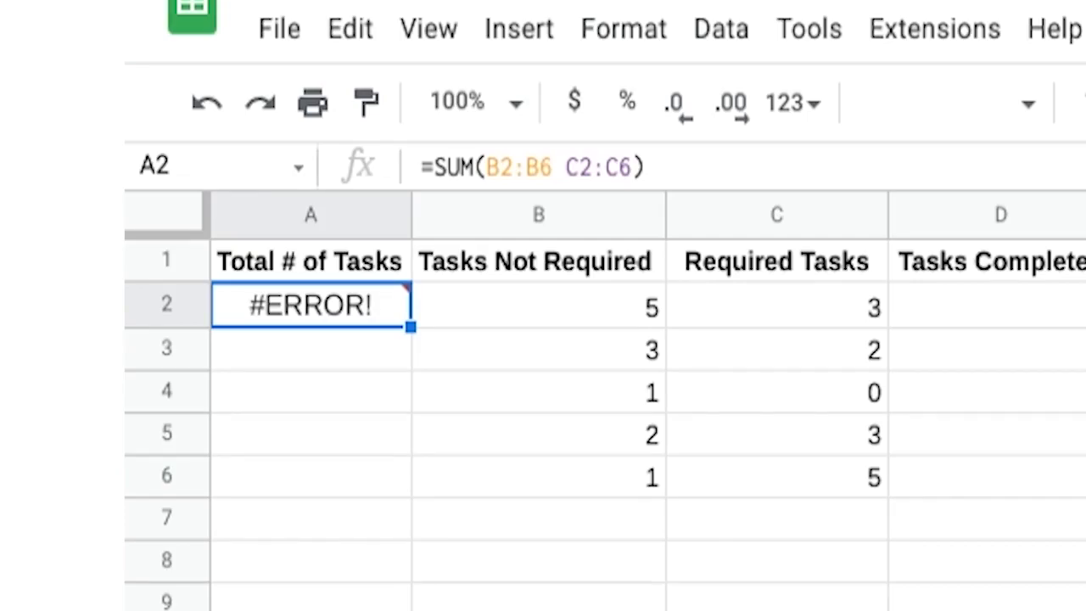
Correct the formula in A2 to =SUM(B2:B6, C2:C6) by adding the missing comma between the ranges.
{"action": "mouse_move", "coordinate": [344, 314]}
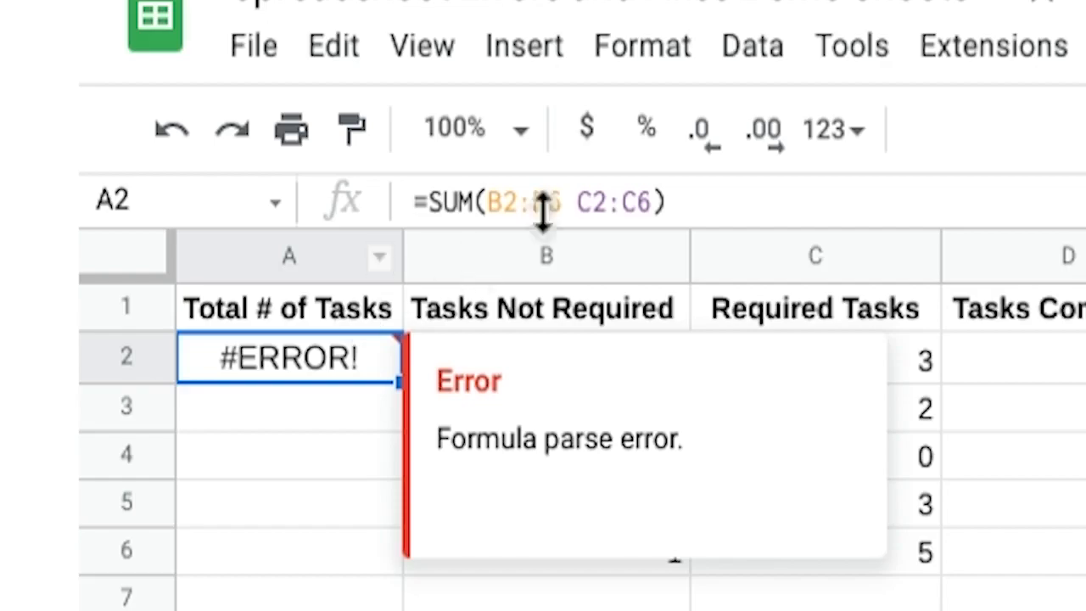
{"action": "left_click", "coordinate": [567, 203]}
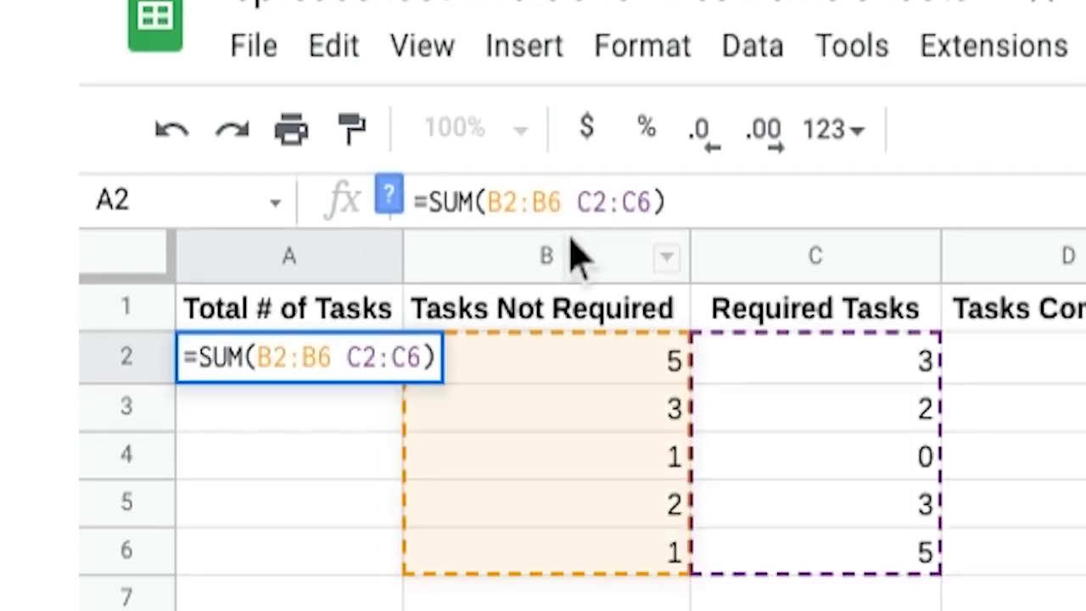
{"action": "type", "text": ","}
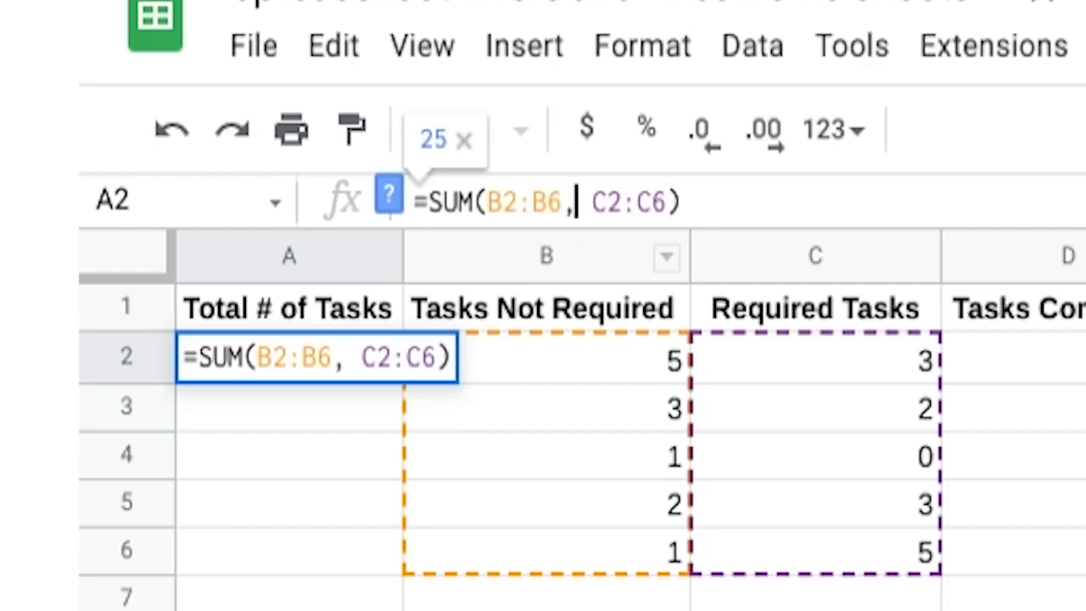
{"action": "key", "text": "Return"}
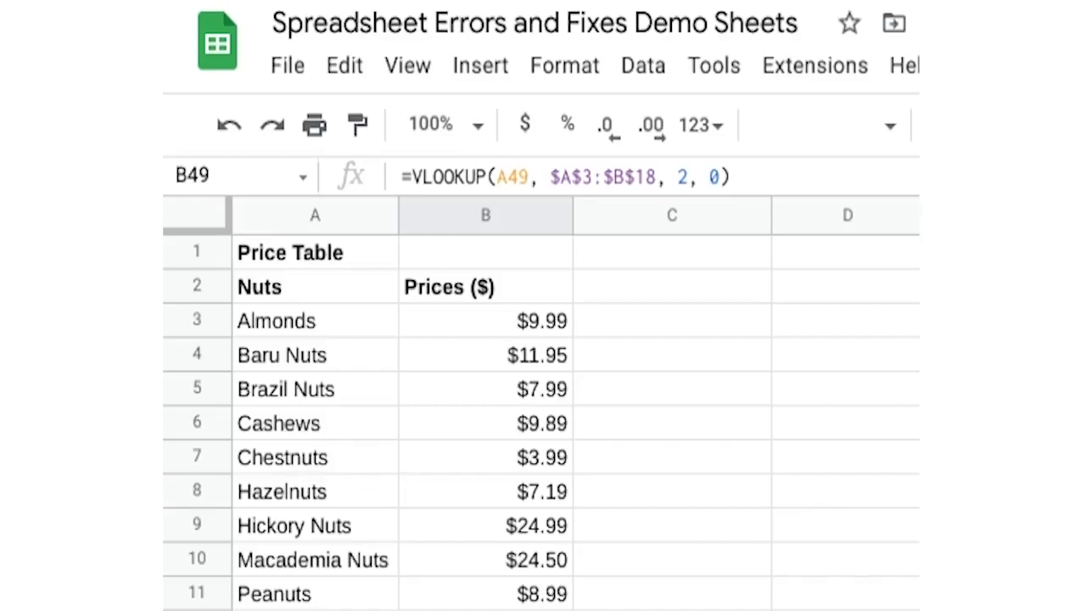
Change the nut name in A49 under Store #60 to Almonds so it matches the price table.
{"action": "scroll", "coordinate": [521, 459], "scroll_direction": "down", "scroll_amount": 8}
{"action": "mouse_move", "coordinate": [547, 114]}
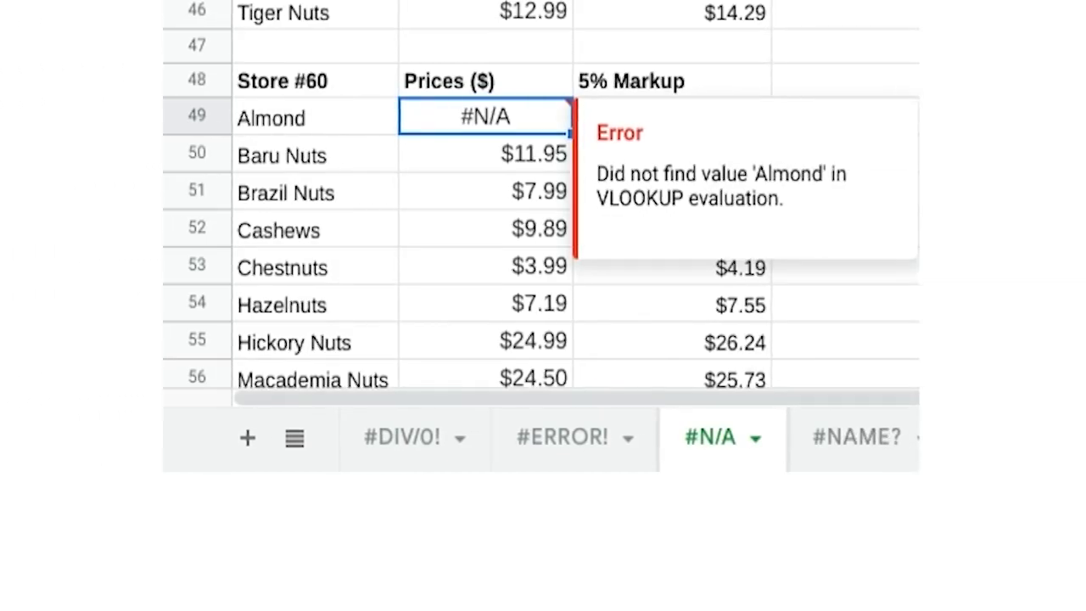
{"action": "double_click", "coordinate": [330, 120]}
{"action": "type", "text": "s"}
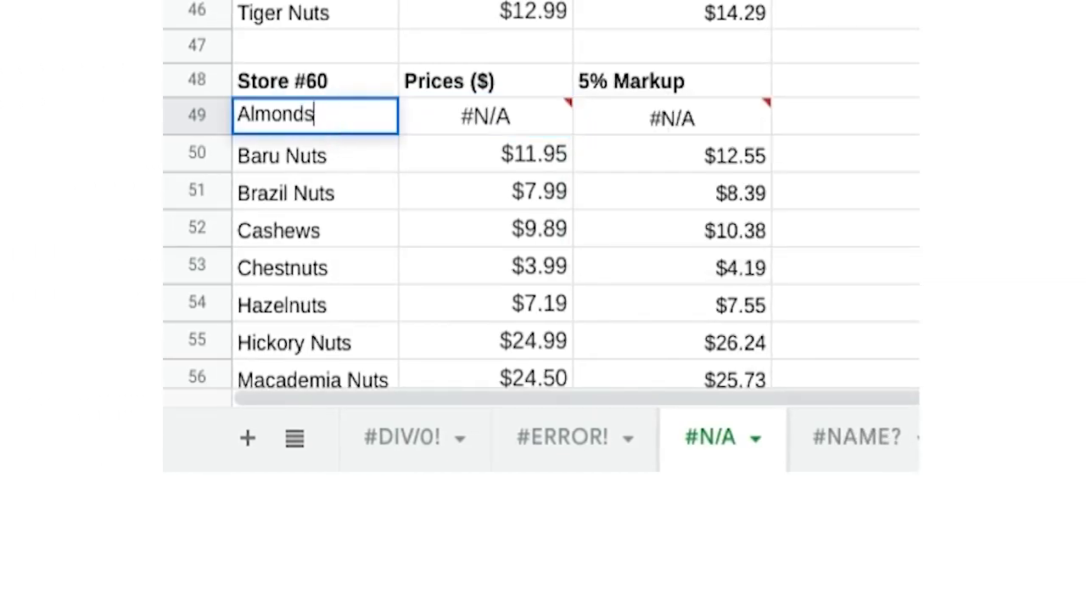
{"action": "key", "text": "Return"}
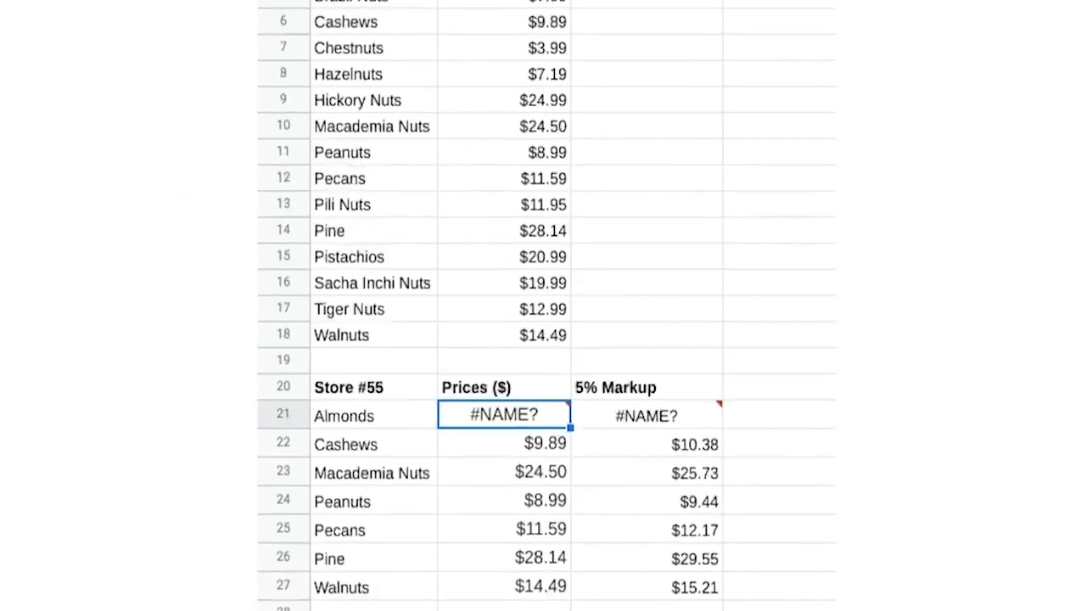
Correct the misspelled function name in B21 so the formula reads =VLOOKUP(A21, $A$3:$B$18, 2, 0).
{"action": "left_click_drag", "start_coordinate": [431, 232], "coordinate": [513, 231]}
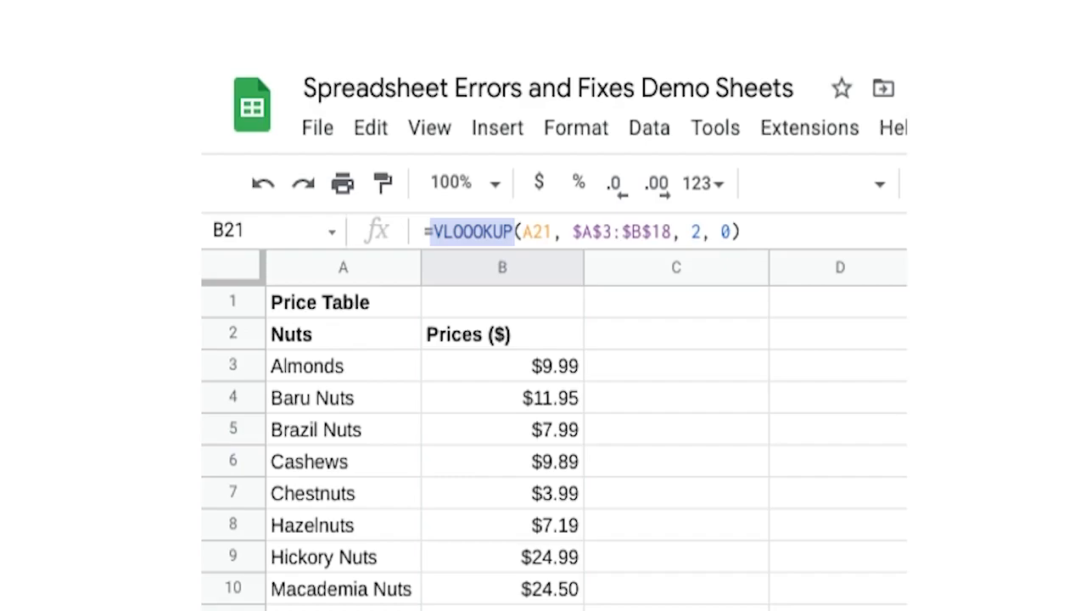
{"action": "left_click", "coordinate": [473, 231]}
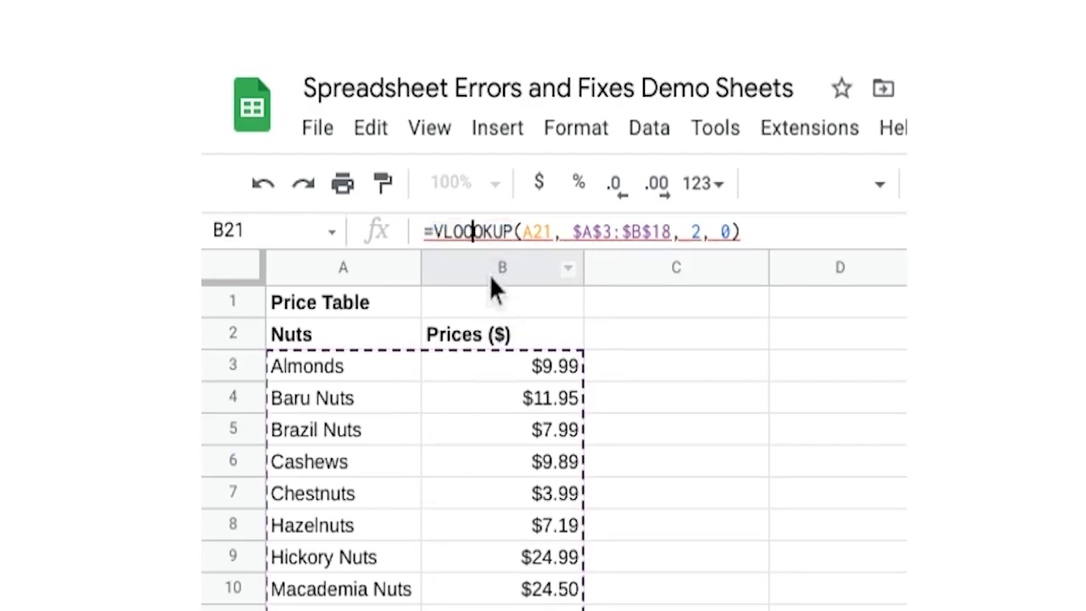
{"action": "key", "text": "BackSpace"}
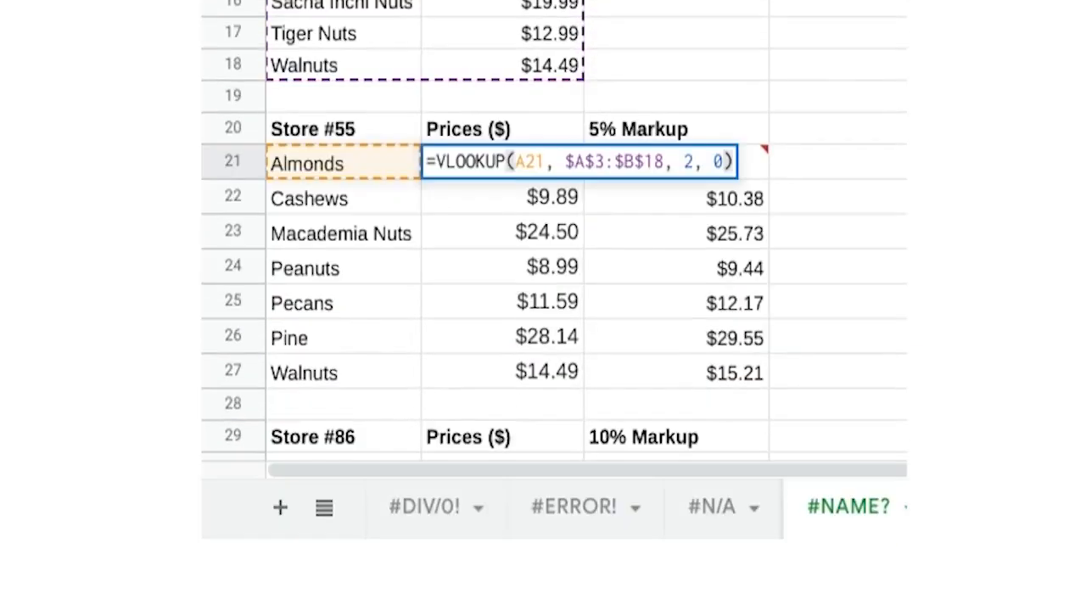
{"action": "left_click", "coordinate": [766, 97]}
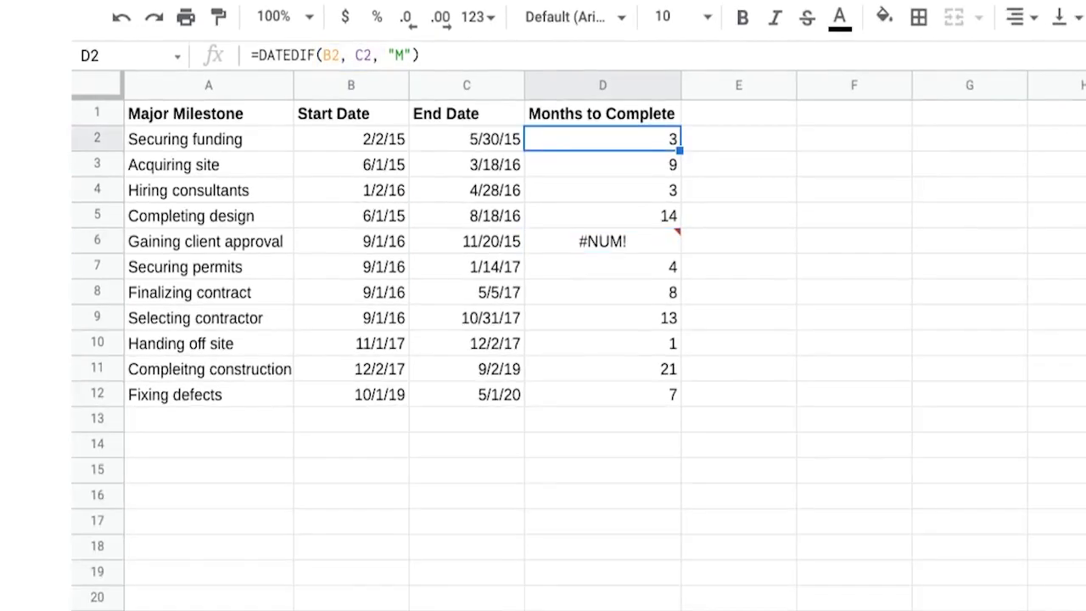
Examine the arguments of the DATEDIF formula in D2 and the error in D6.
{"action": "left_click", "coordinate": [442, 61]}
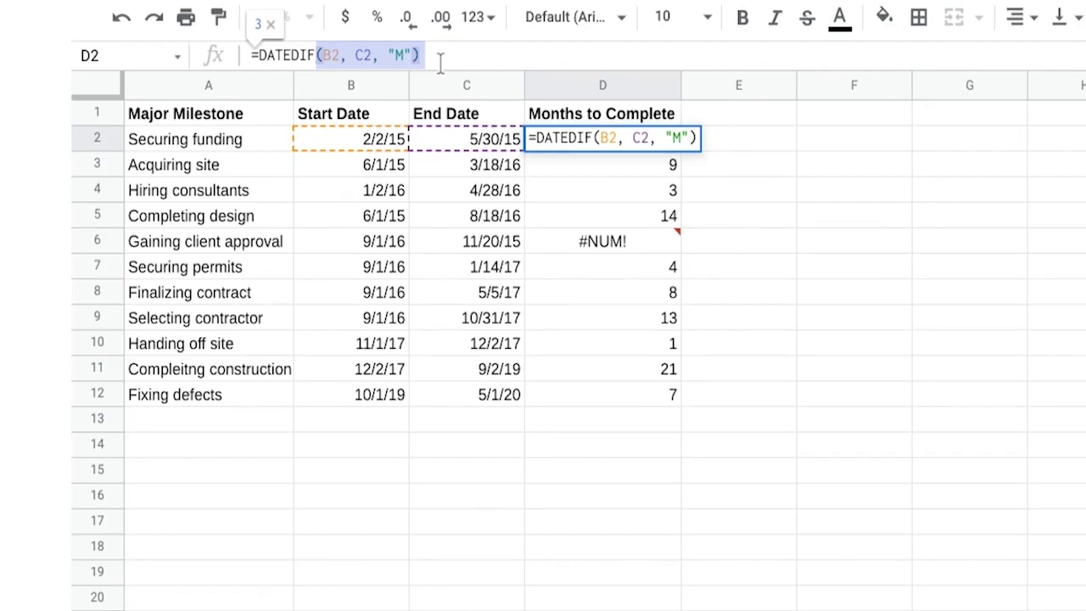
{"action": "left_click", "coordinate": [405, 57]}
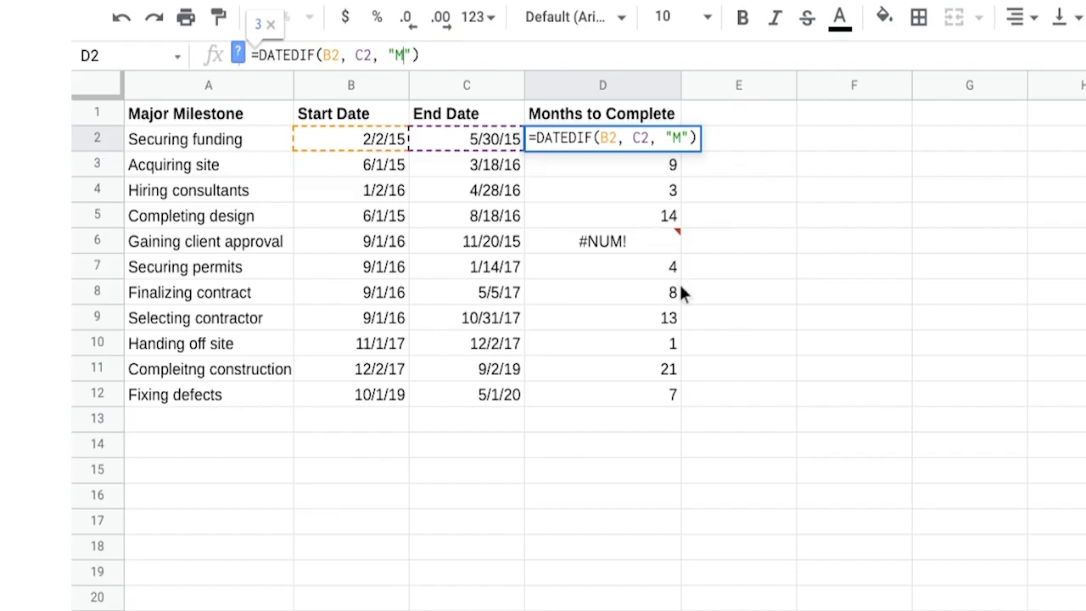
{"action": "left_click", "coordinate": [650, 250]}
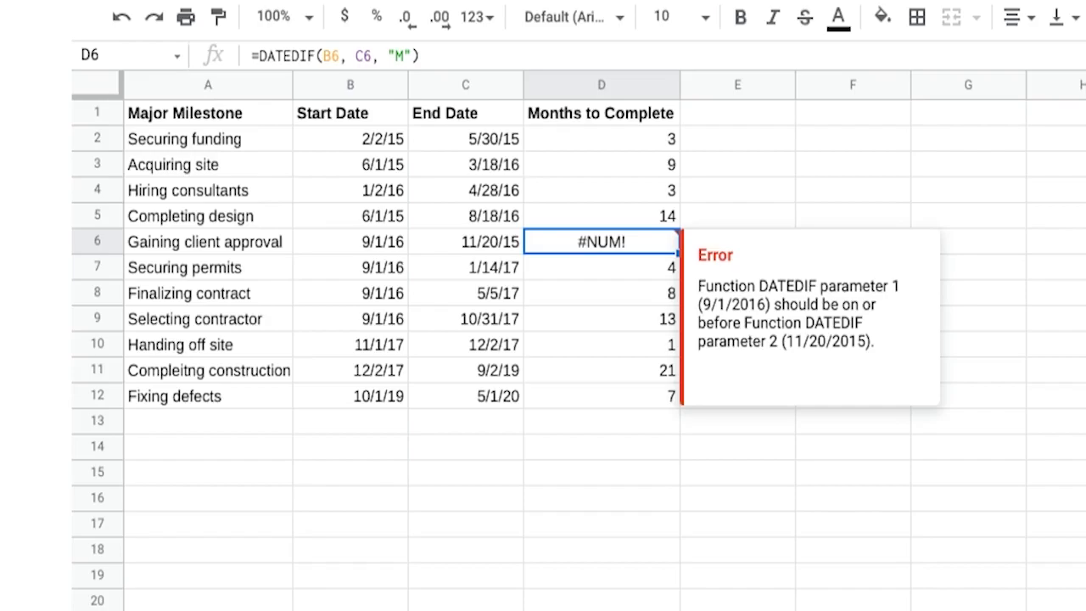
Swap the date references in D6 so the formula reads =DATEDIF(C6, B6, "M").
{"action": "left_click", "coordinate": [329, 55]}
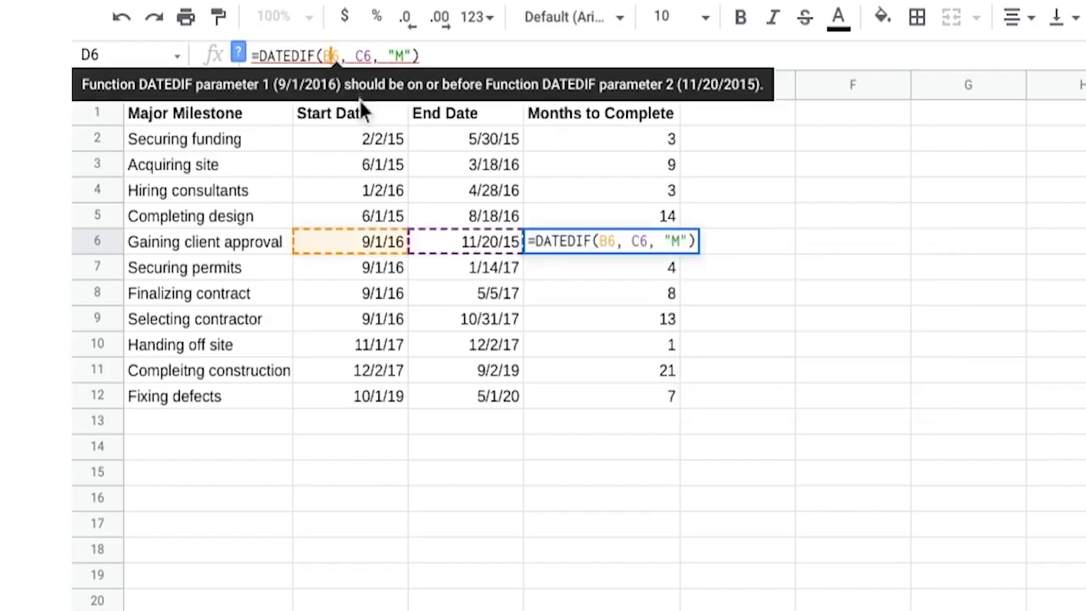
{"action": "key", "text": "BackSpace"}
{"action": "type", "text": "C"}
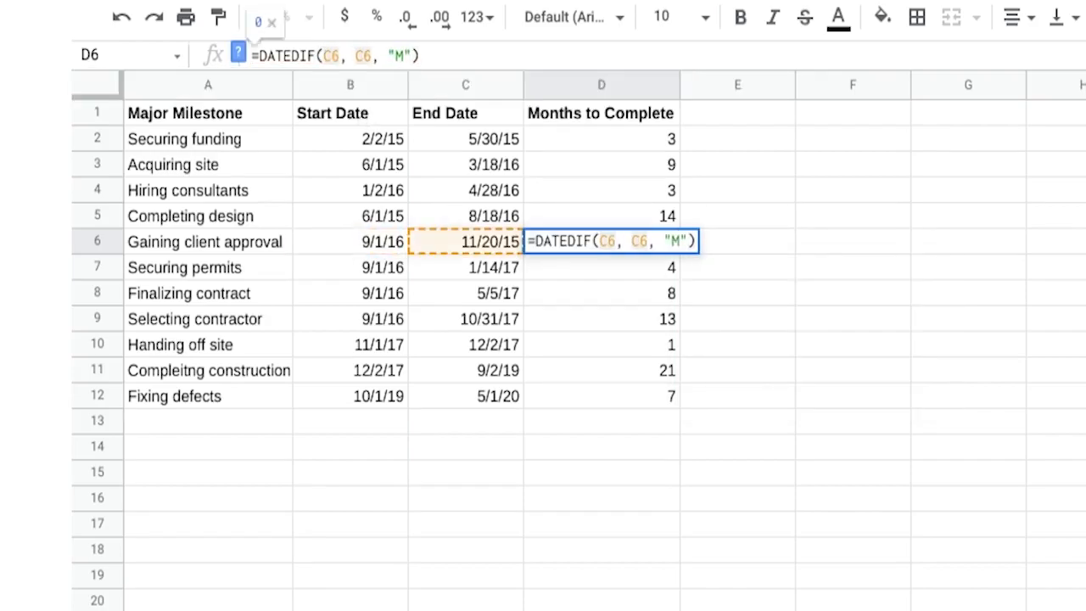
{"action": "key", "text": "BackSpace"}
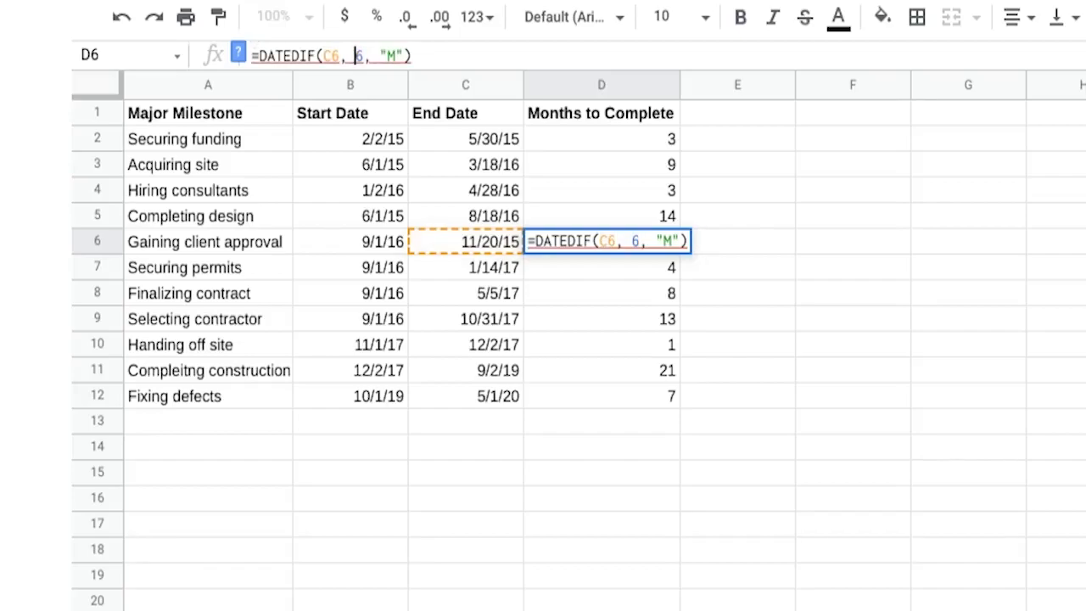
{"action": "type", "text": "B"}
{"action": "key", "text": "Return"}
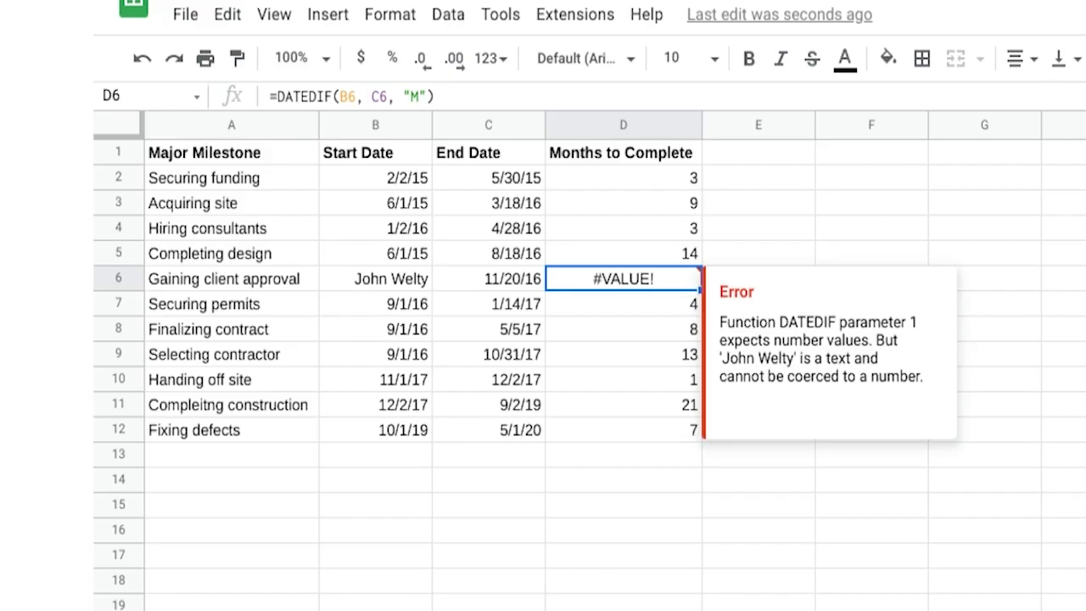
Replace the text in B6 with the start date 9/1/16 for the Gaining client approval milestone.
{"action": "left_click", "coordinate": [384, 286]}
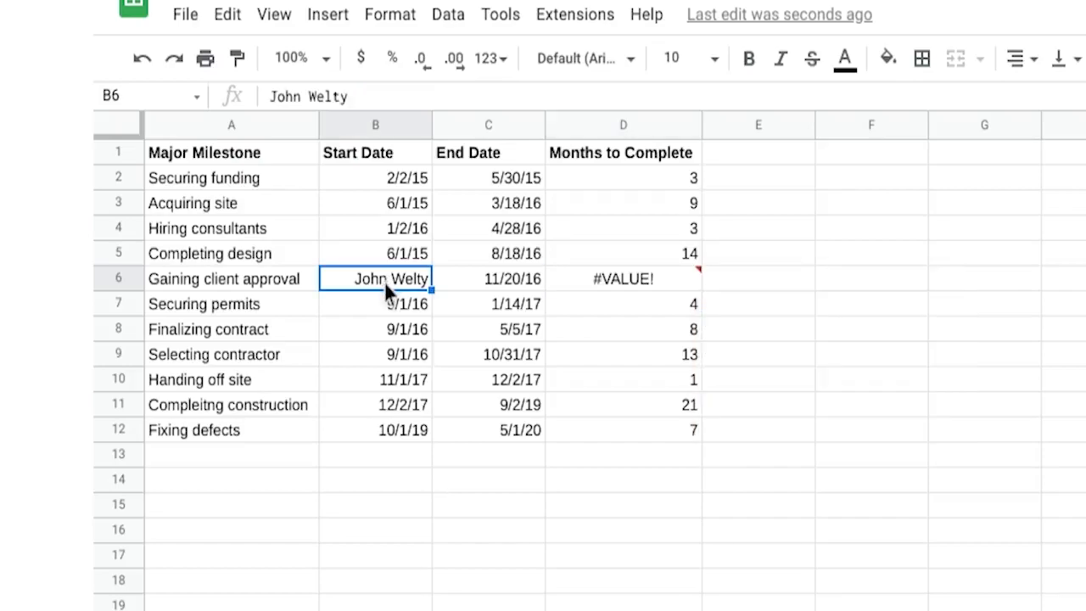
{"action": "type", "text": "9/"}
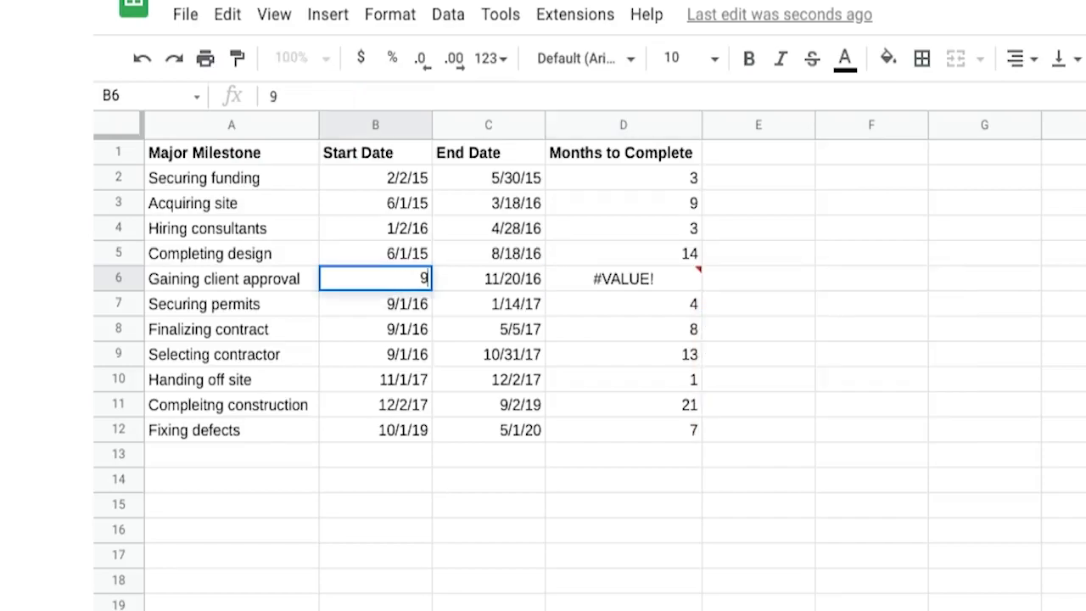
{"action": "type", "text": "1/16"}
{"action": "key", "text": "Return"}
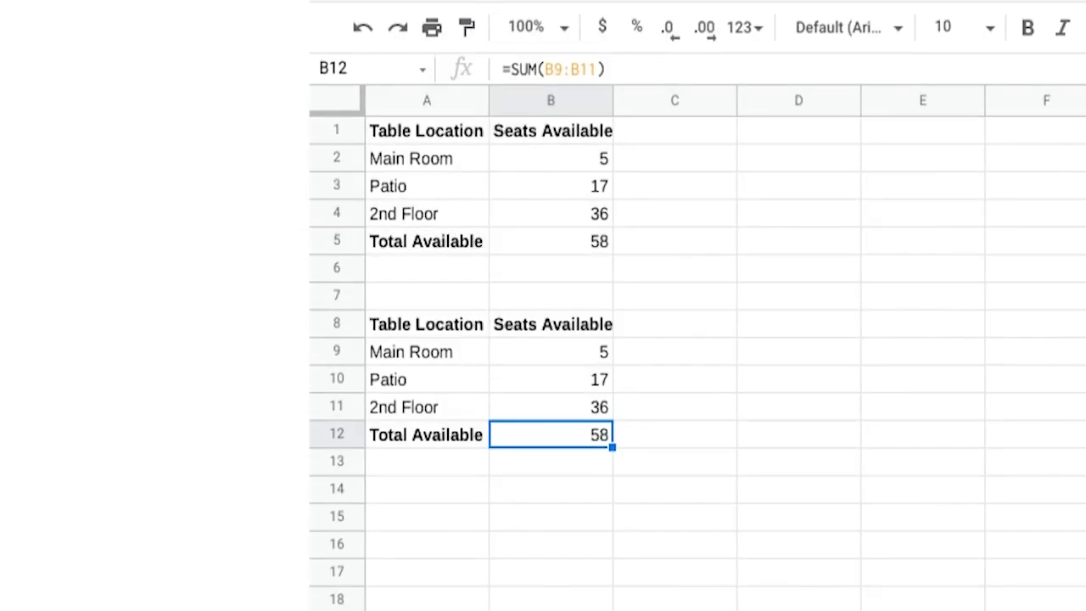
Delete the 2nd Floor row (row 4) from the first seating table.
{"action": "left_click", "coordinate": [337, 214]}
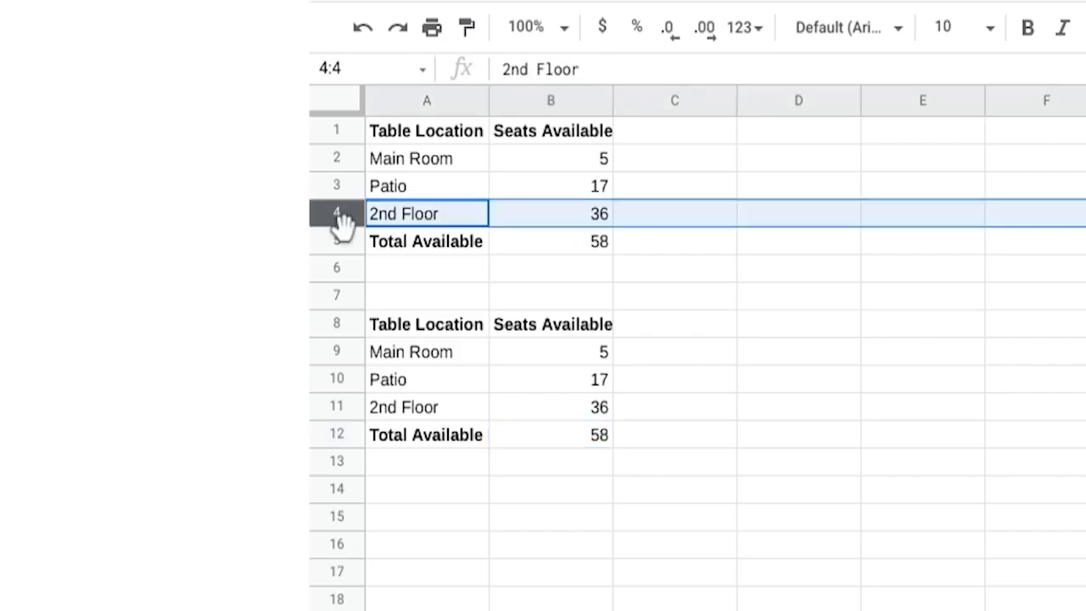
{"action": "right_click", "coordinate": [331, 207]}
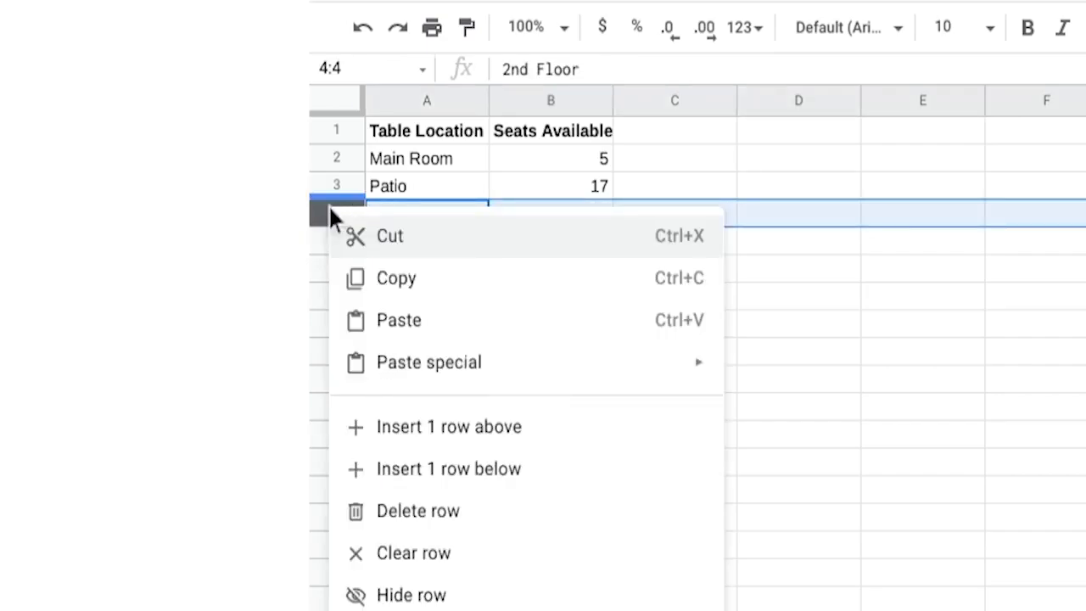
{"action": "left_click", "coordinate": [445, 509]}
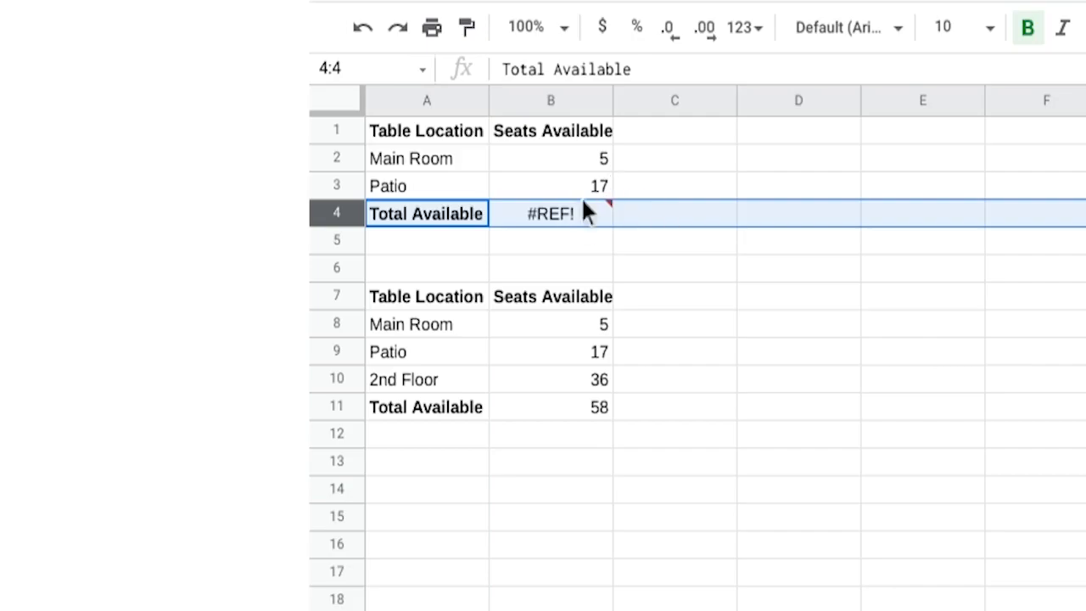
Remove the broken reference from the Total Available formula in B4 so it reads =B2+B3.
{"action": "left_click", "coordinate": [550, 212]}
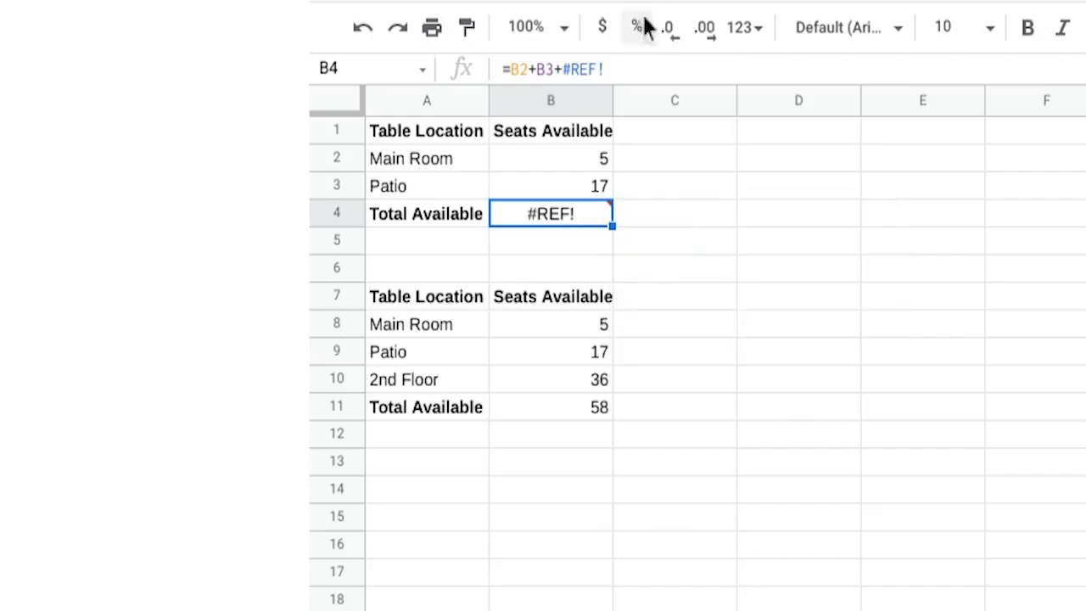
{"action": "left_click", "coordinate": [629, 68]}
{"action": "key", "text": "BackSpace"}
{"action": "key", "text": "BackSpace"}
{"action": "key", "text": "BackSpace"}
{"action": "key", "text": "BackSpace"}
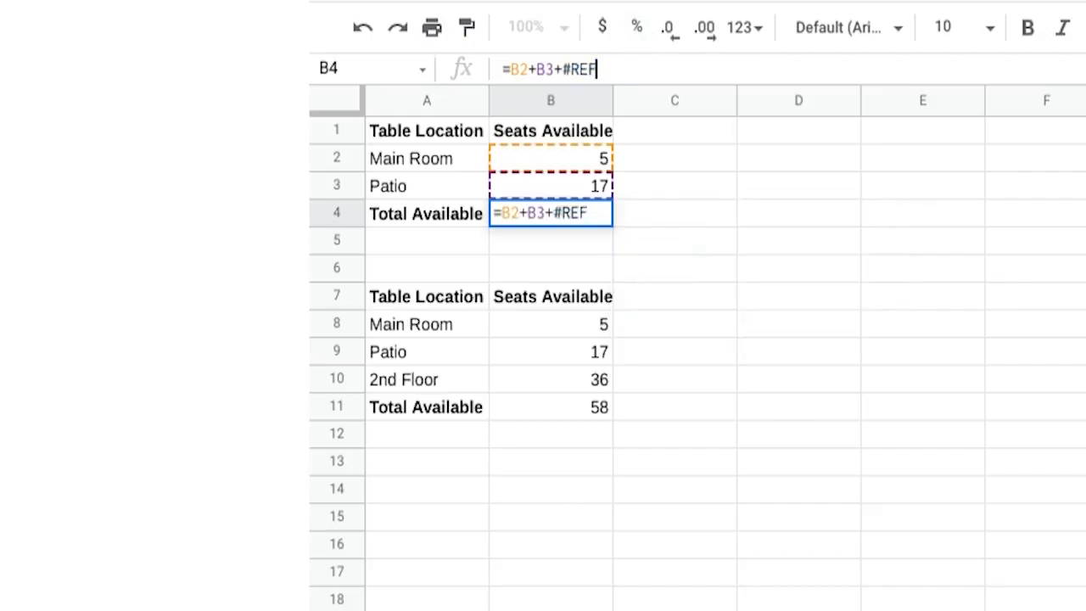
{"action": "key", "text": "BackSpace"}
{"action": "key", "text": "BackSpace"}
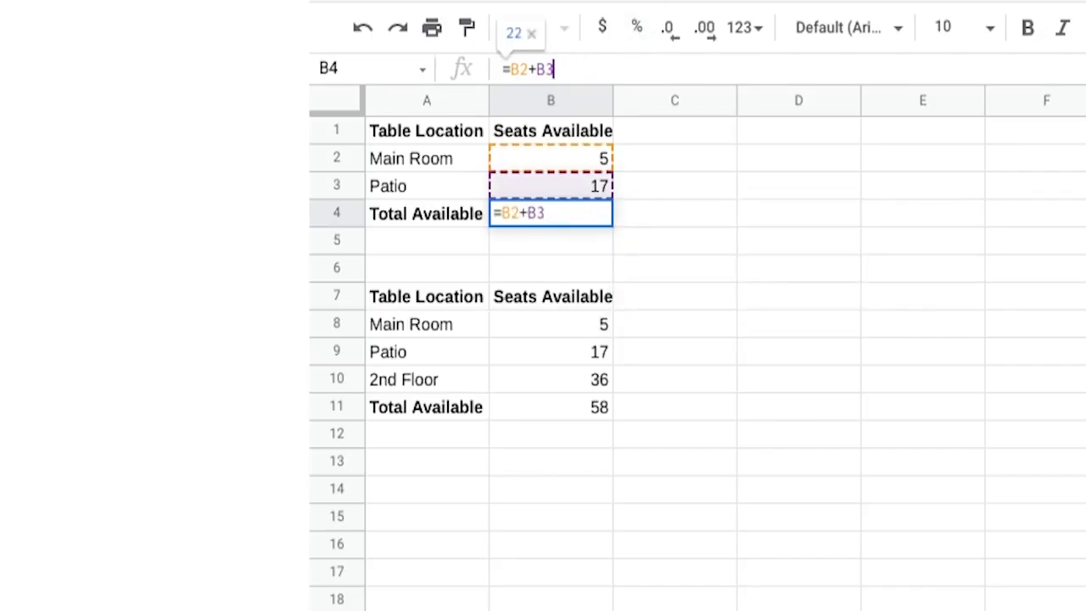
{"action": "key", "text": "Return"}
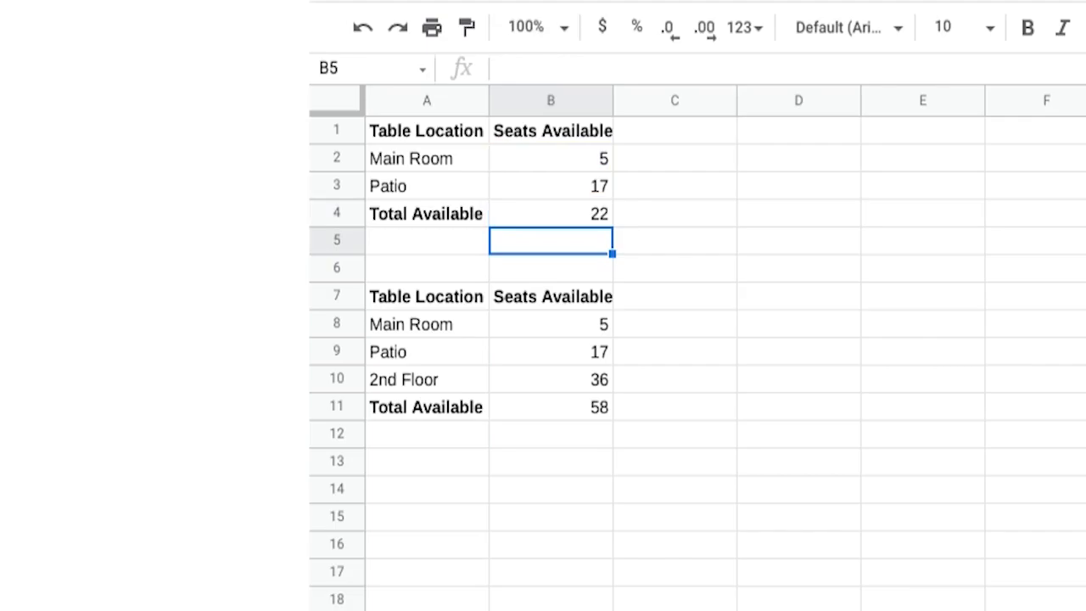
Check the SUM formula in B11 and delete the 2nd Floor row (row 10) from the second seating table.
{"action": "left_click", "coordinate": [591, 412]}
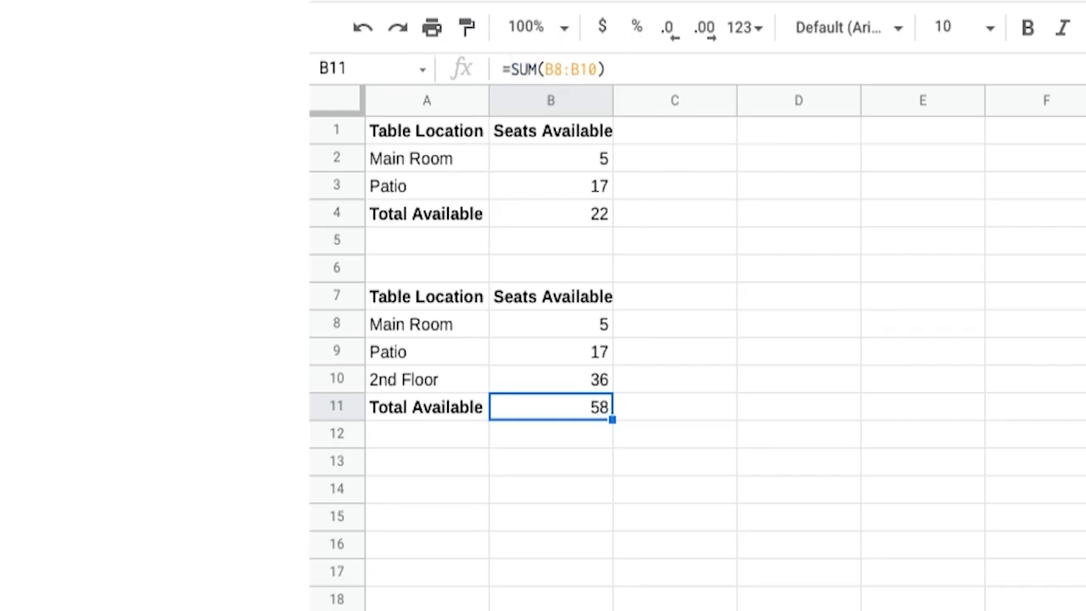
{"action": "right_click", "coordinate": [337, 378]}
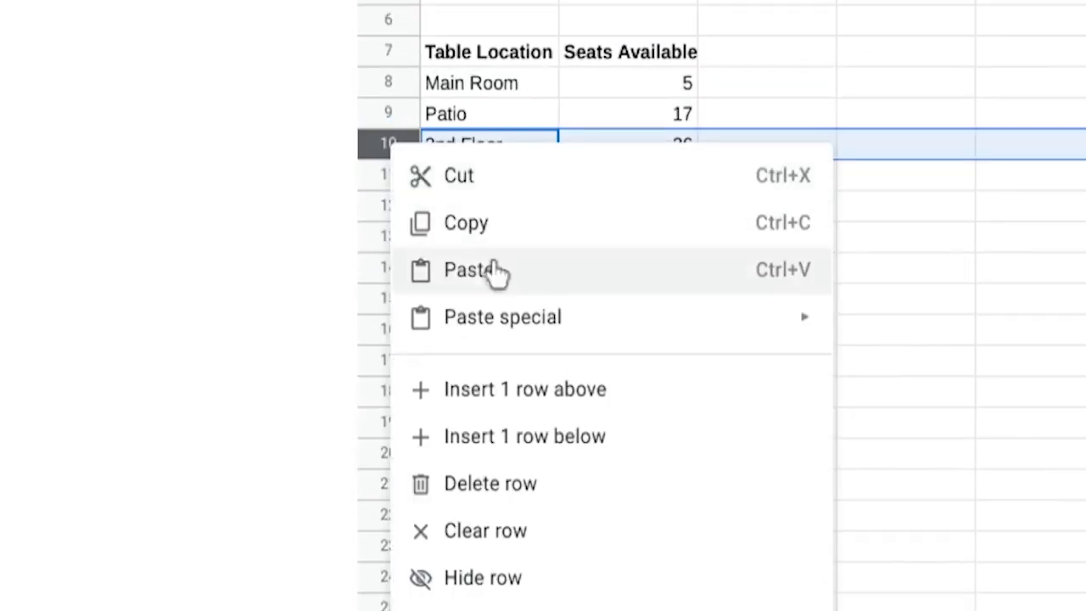
{"action": "left_click", "coordinate": [501, 484]}
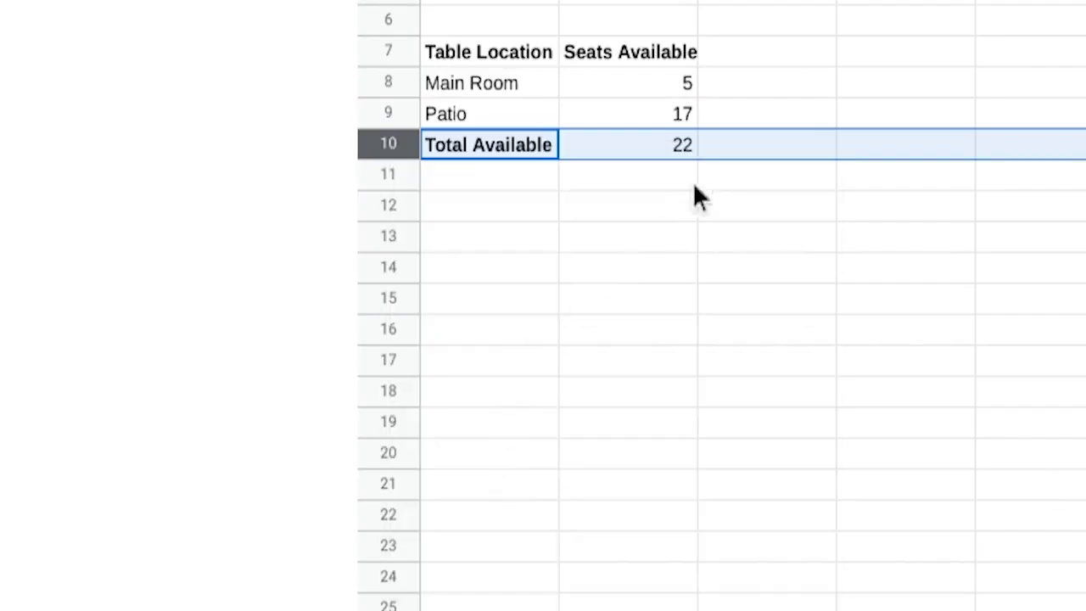